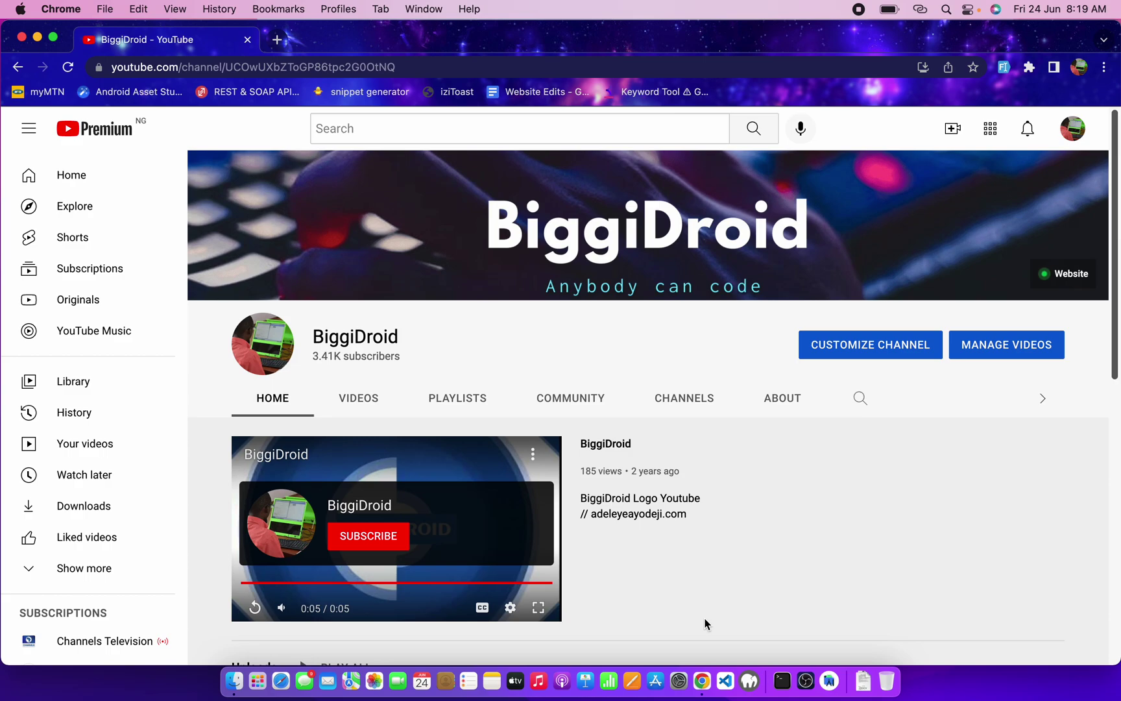
Launch Android Studio by searching 'andr' in Spotlight
{"action": "key", "text": "super+space"}
{"action": "type", "text": "andr"}
{"action": "key", "text": "Return"}
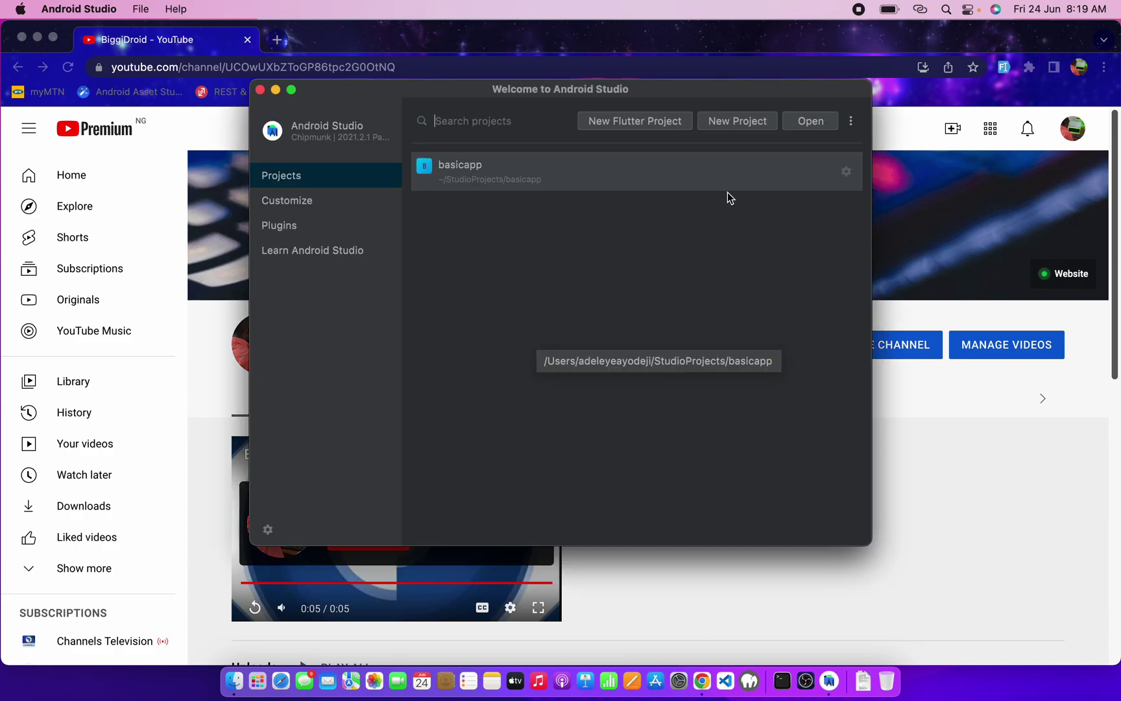
Open basicapp from the Welcome projects list and dismiss the Tip of the Day
{"action": "left_click", "coordinate": [632, 173]}
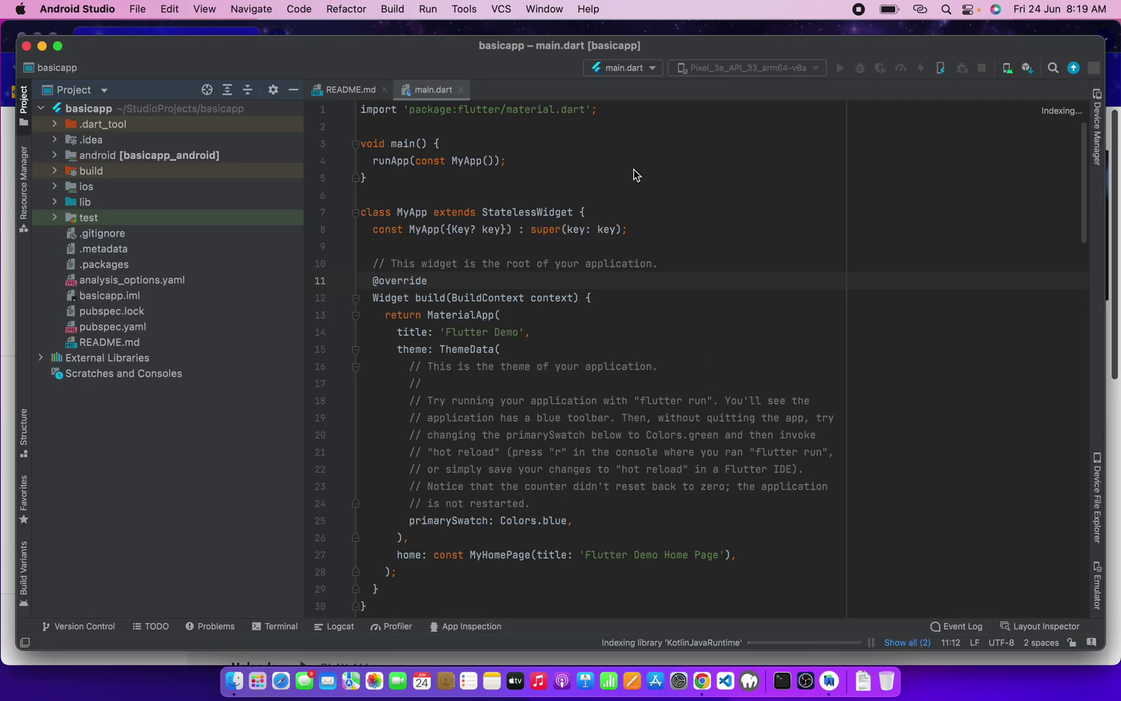
{"action": "left_click", "coordinate": [616, 320]}
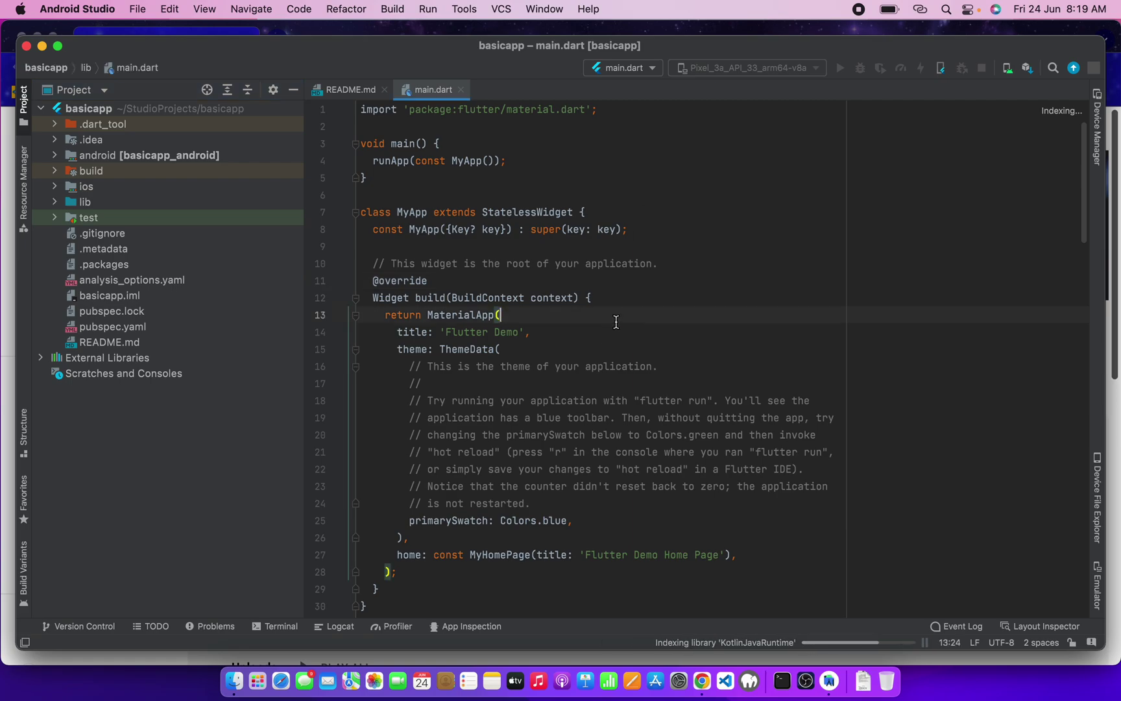
{"action": "left_click", "coordinate": [613, 300]}
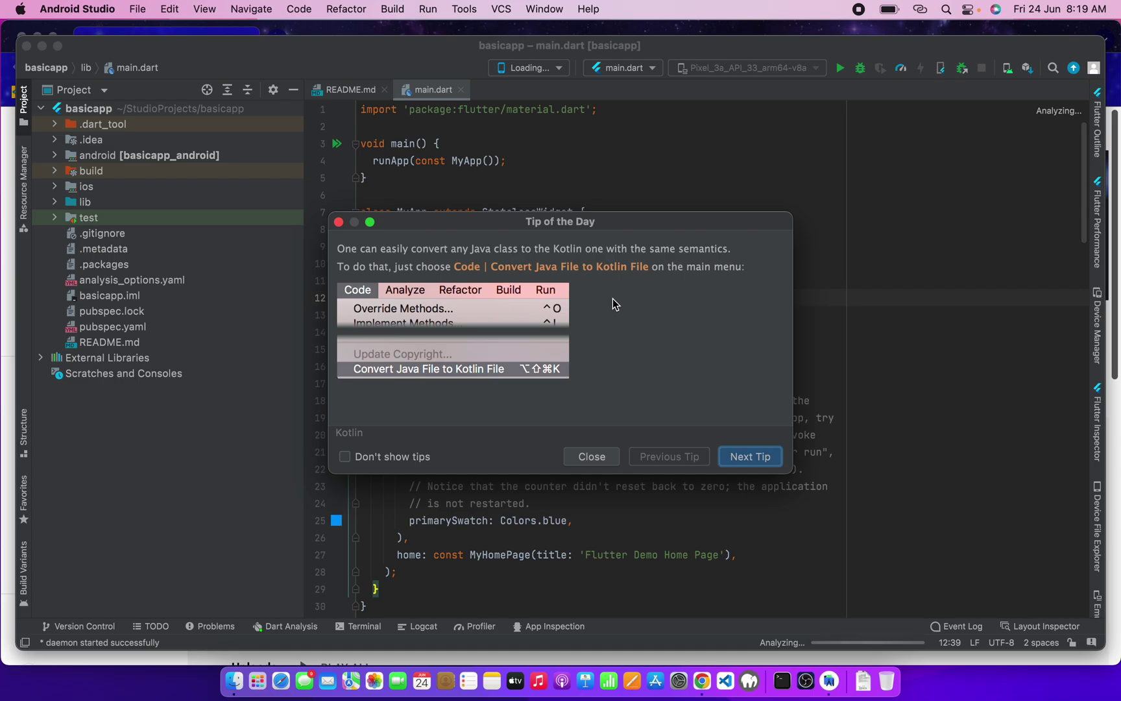
{"action": "left_click", "coordinate": [592, 457]}
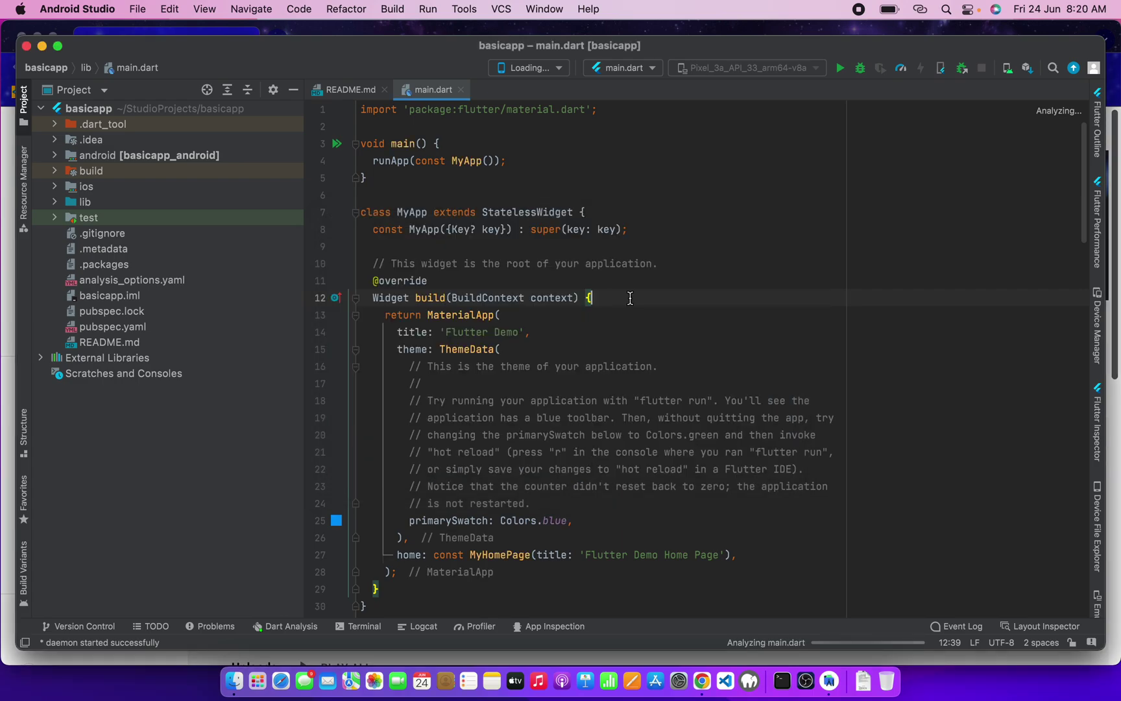
Refresh the target device list and start the Pixel_3a_API_33 Android emulator
{"action": "left_click", "coordinate": [524, 72]}
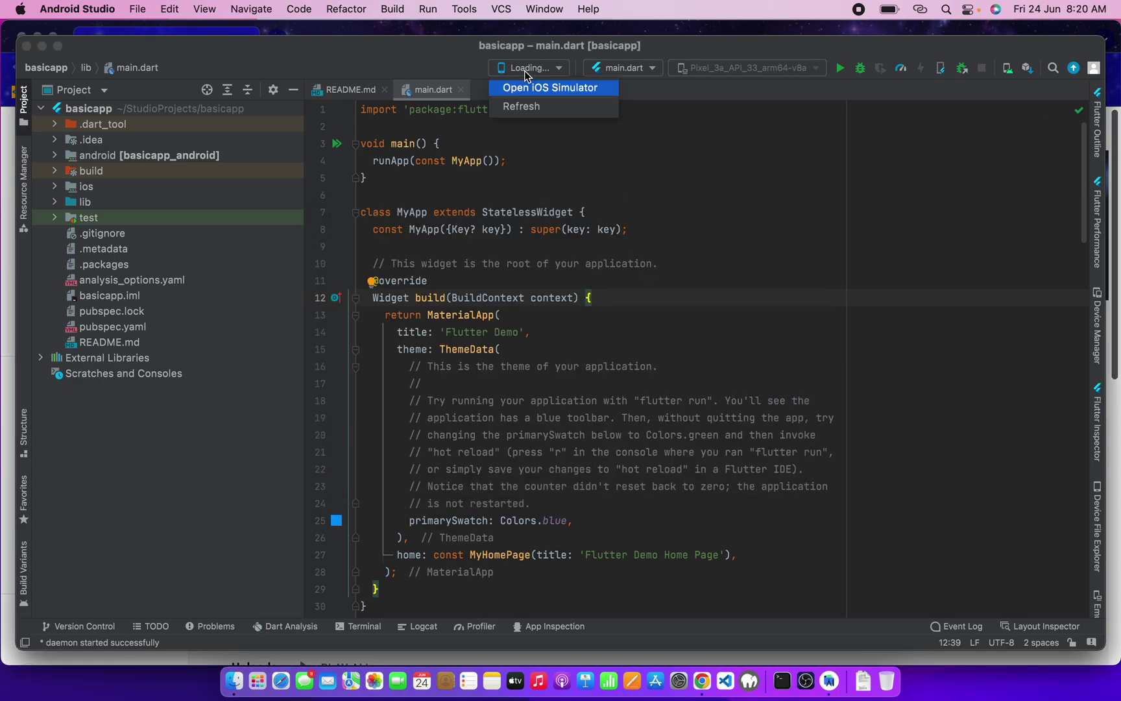
{"action": "left_click", "coordinate": [539, 106]}
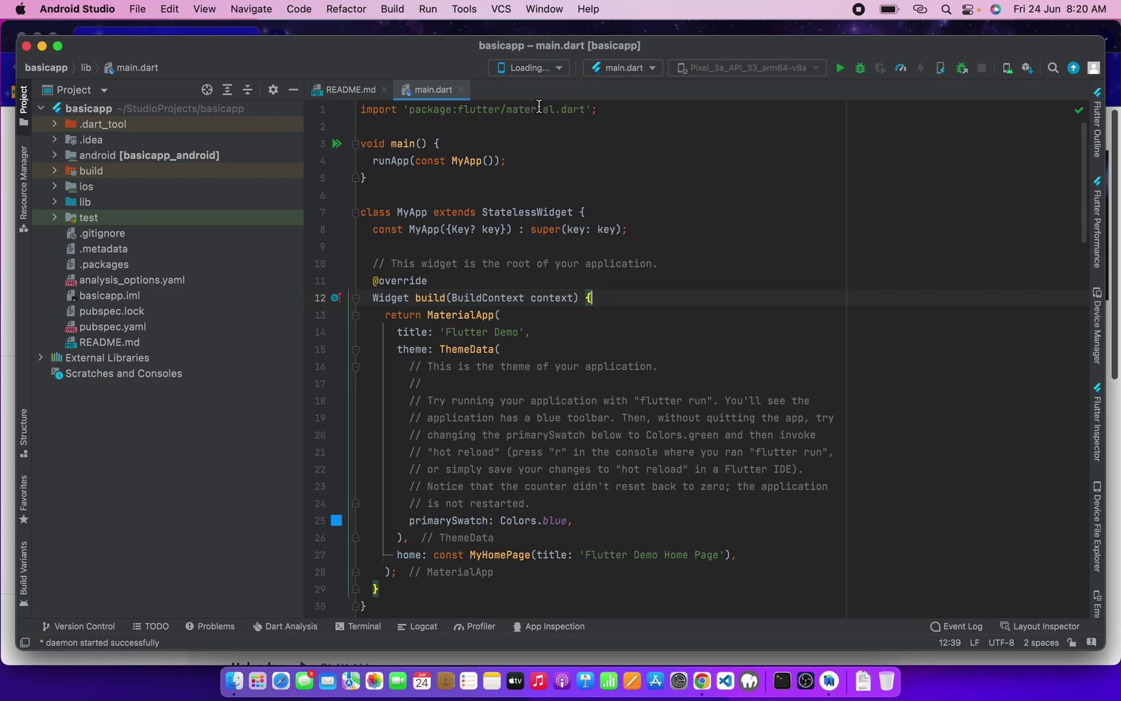
{"action": "left_click", "coordinate": [522, 68]}
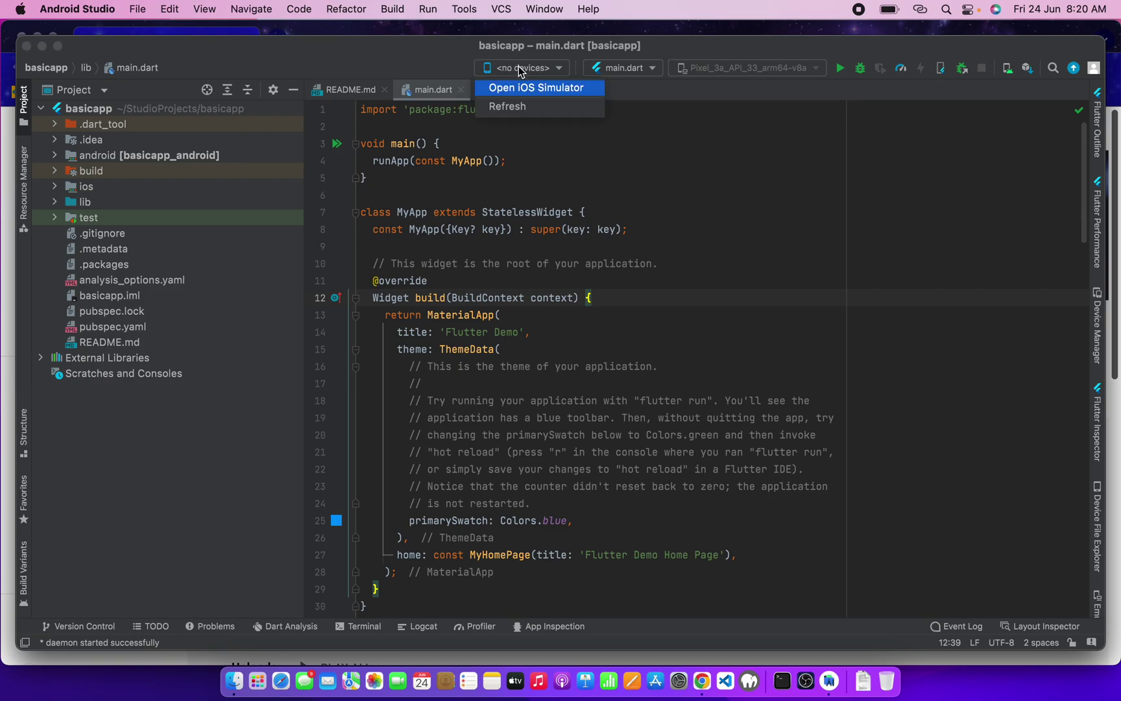
{"action": "left_click", "coordinate": [519, 108]}
{"action": "left_click", "coordinate": [520, 108]}
{"action": "left_click", "coordinate": [540, 188]}
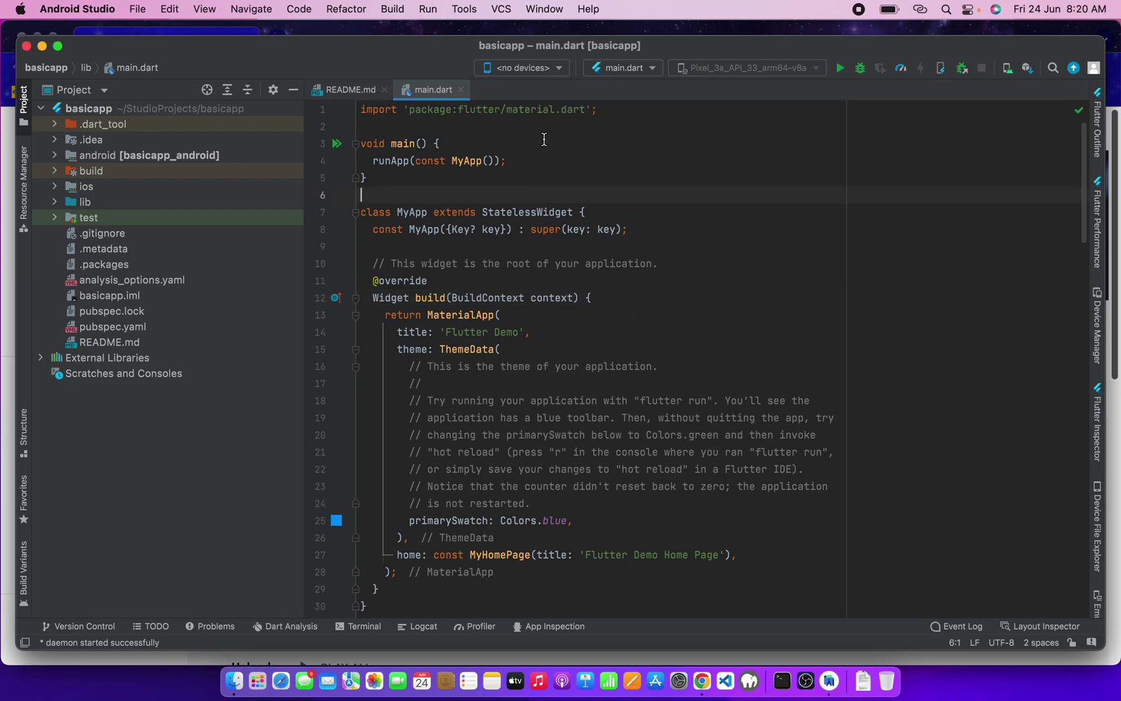
{"action": "left_click", "coordinate": [533, 69]}
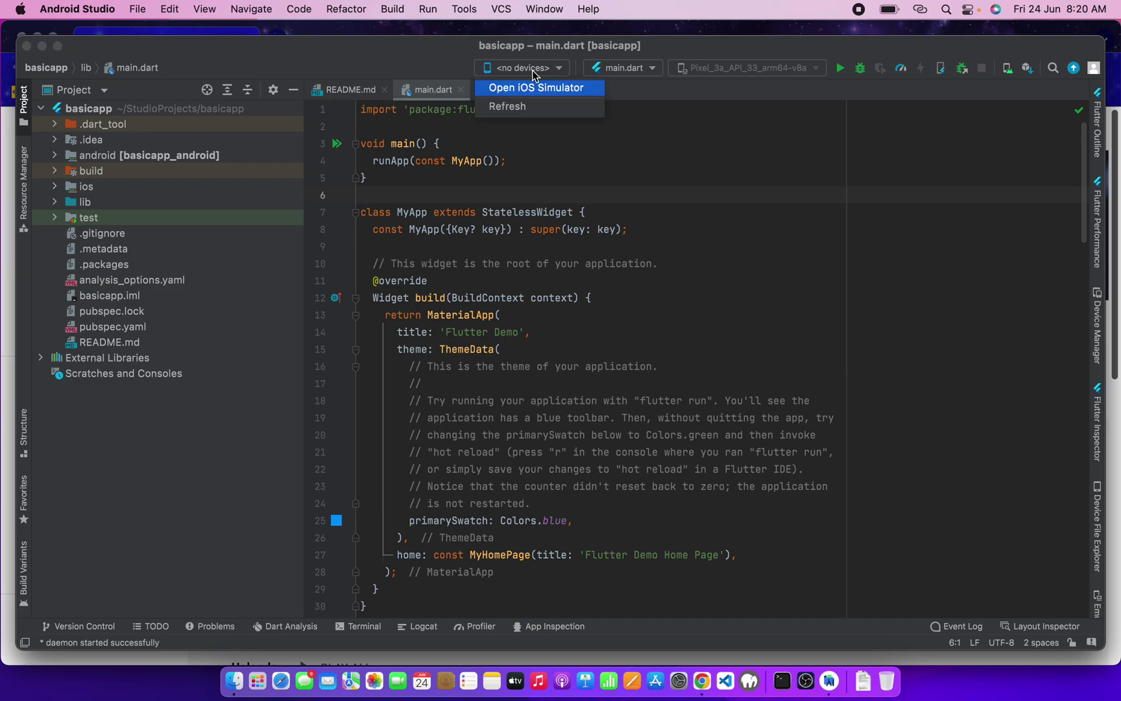
{"action": "left_click", "coordinate": [521, 106]}
{"action": "left_click", "coordinate": [526, 70]}
{"action": "left_click", "coordinate": [533, 108]}
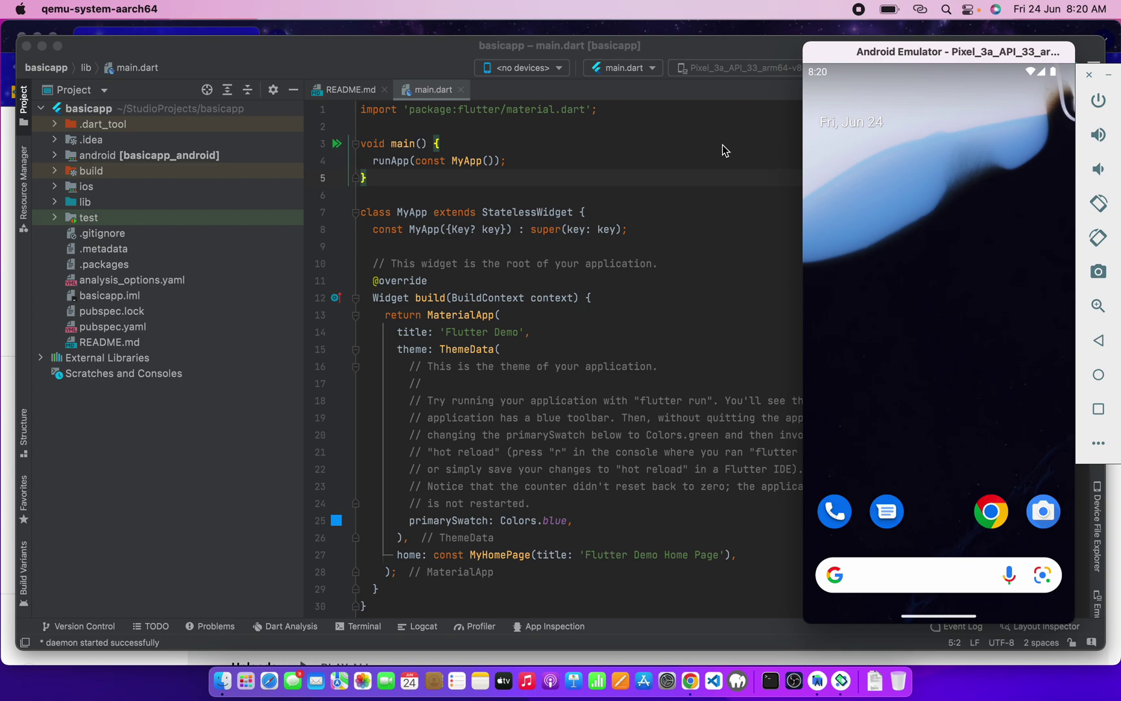
Narrow the Studio window beside the emulator, dismiss the error balloon, and click into main.dart
{"action": "left_click", "coordinate": [722, 145]}
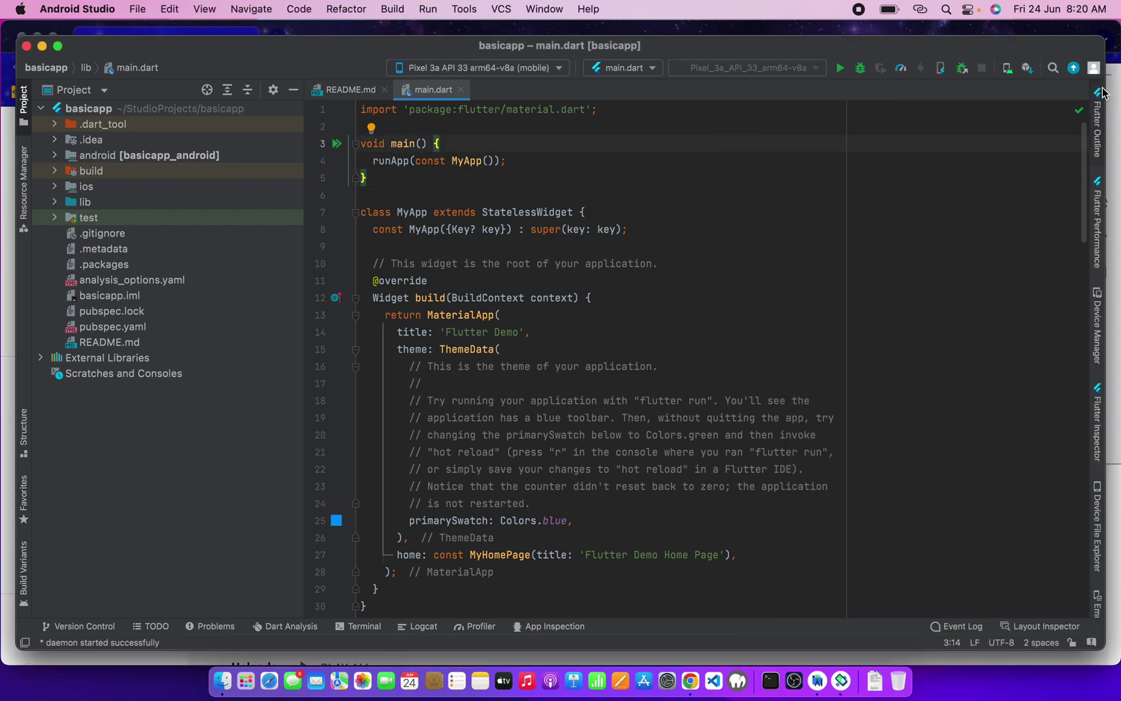
{"action": "left_click_drag", "start_coordinate": [1106, 89], "coordinate": [797, 107]}
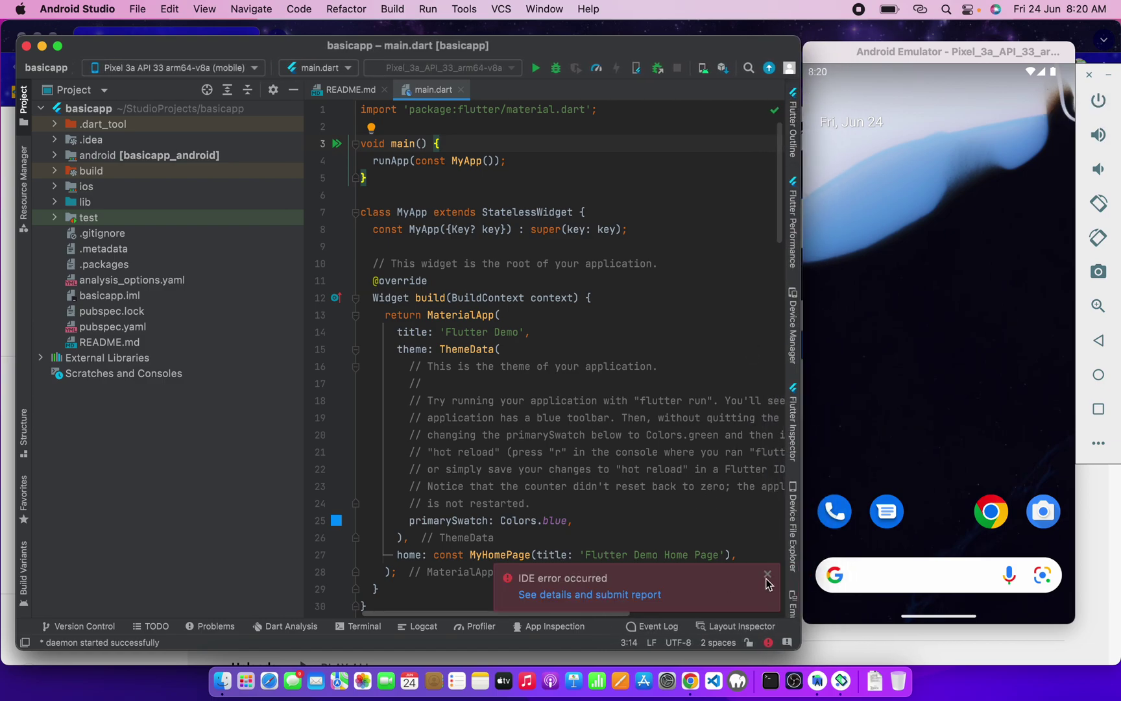
{"action": "left_click", "coordinate": [767, 577]}
{"action": "left_click", "coordinate": [497, 349]}
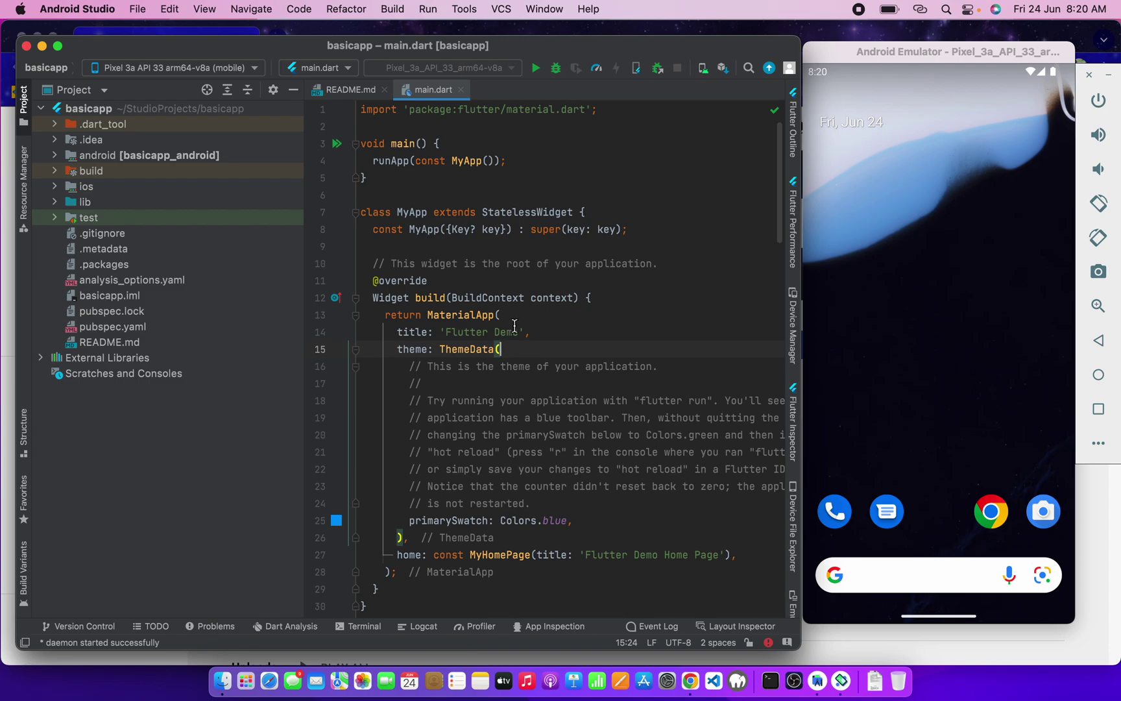
{"action": "left_click", "coordinate": [475, 334]}
{"action": "left_click", "coordinate": [499, 315]}
{"action": "scroll", "coordinate": [479, 354], "scroll_direction": "down", "scroll_amount": 3}
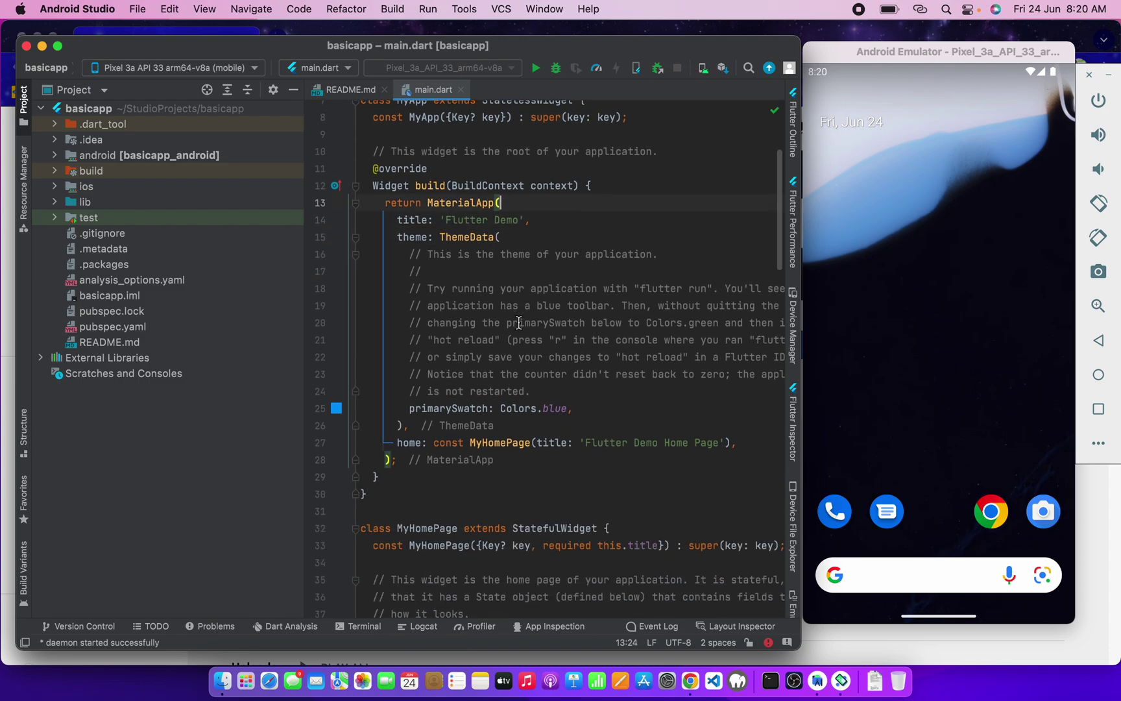
{"action": "scroll", "coordinate": [479, 354], "scroll_direction": "up", "scroll_amount": 3}
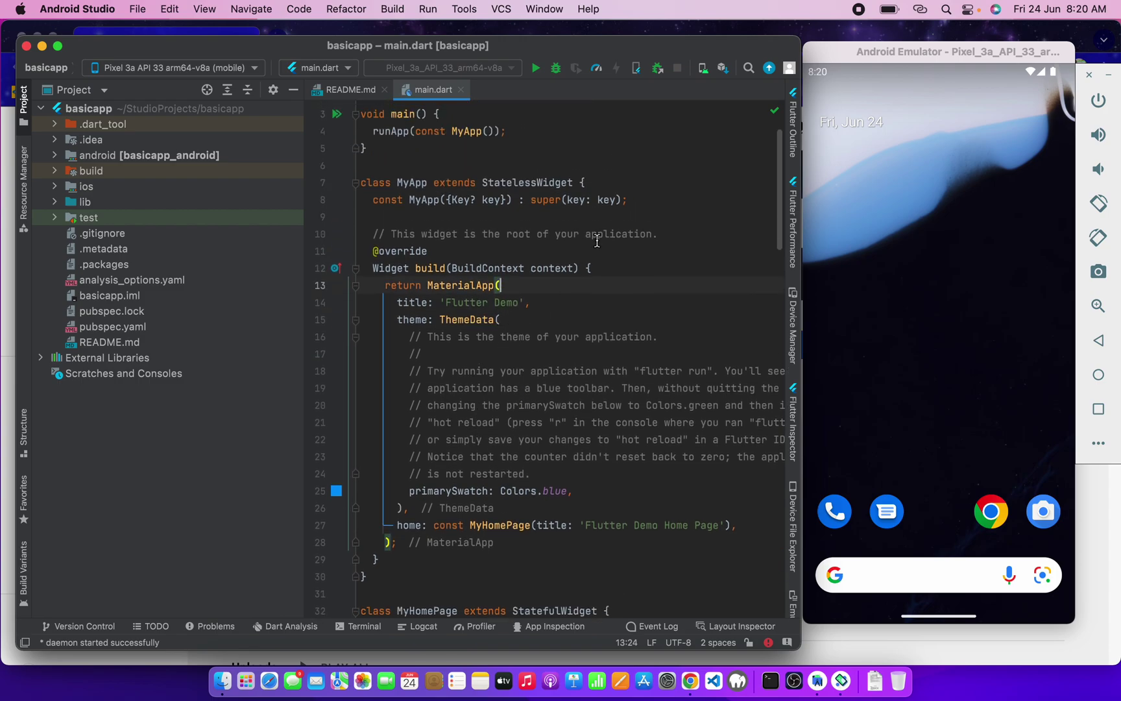
Run main.dart on the Pixel 3a emulator, then bring the emulator window forward
{"action": "left_click", "coordinate": [535, 69]}
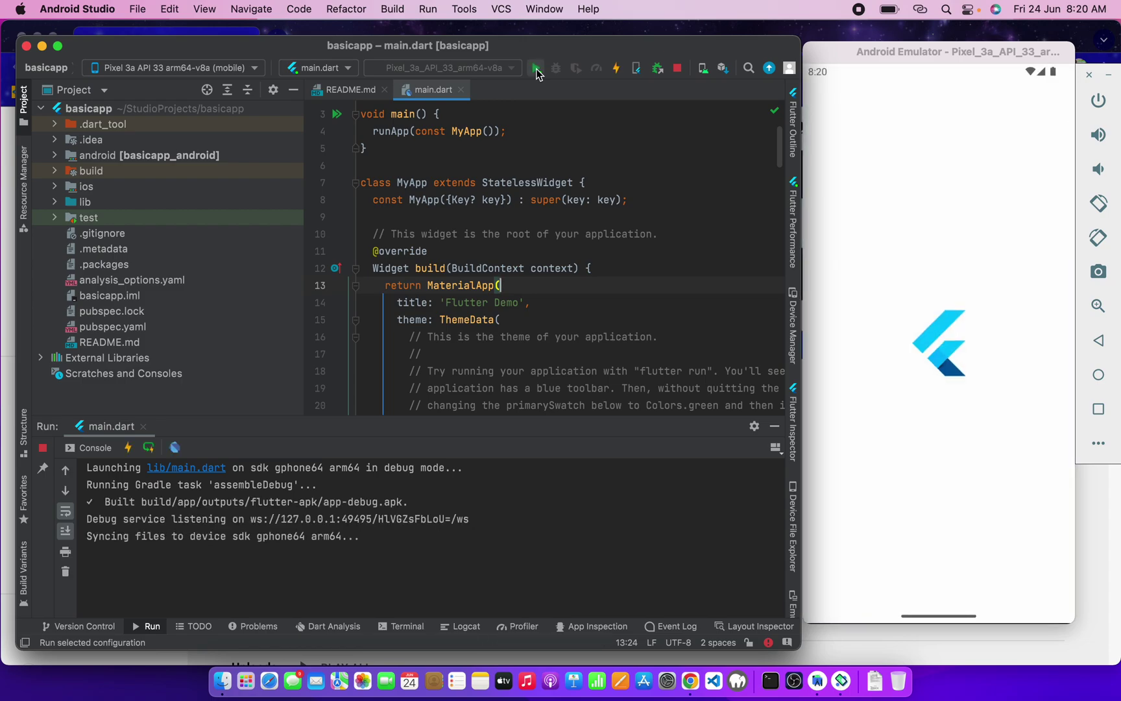
{"action": "left_click", "coordinate": [949, 56]}
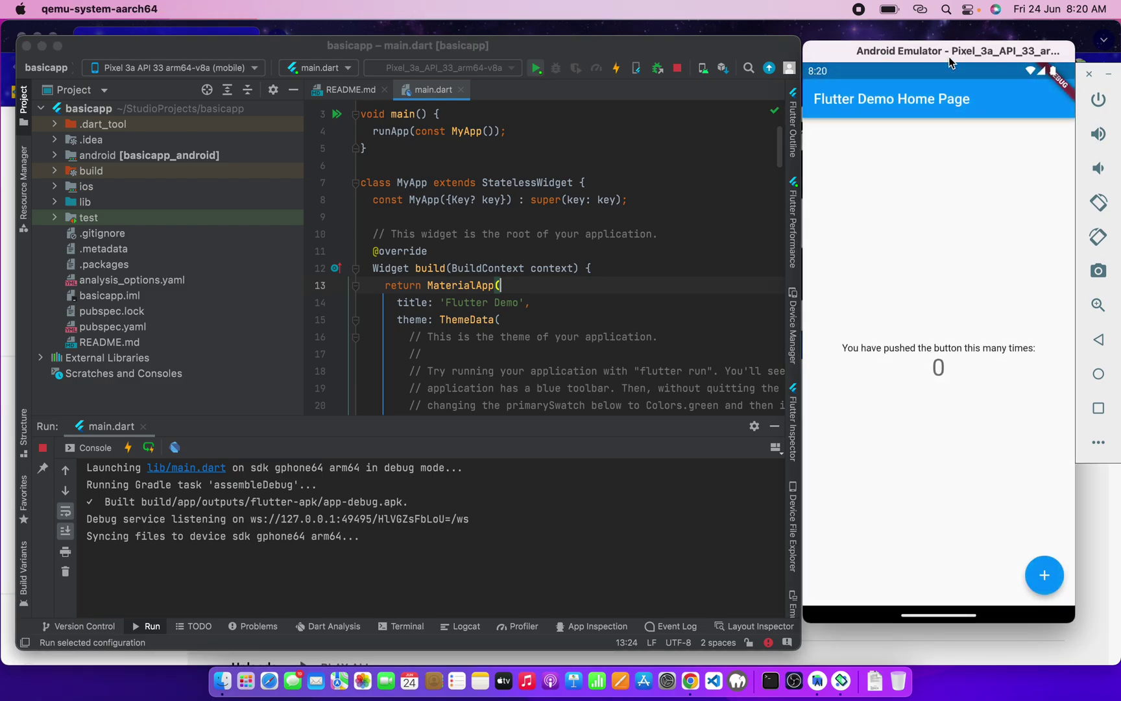
Tap the blue + button on the emulator to raise the counter to 6
{"action": "left_click", "coordinate": [1044, 575]}
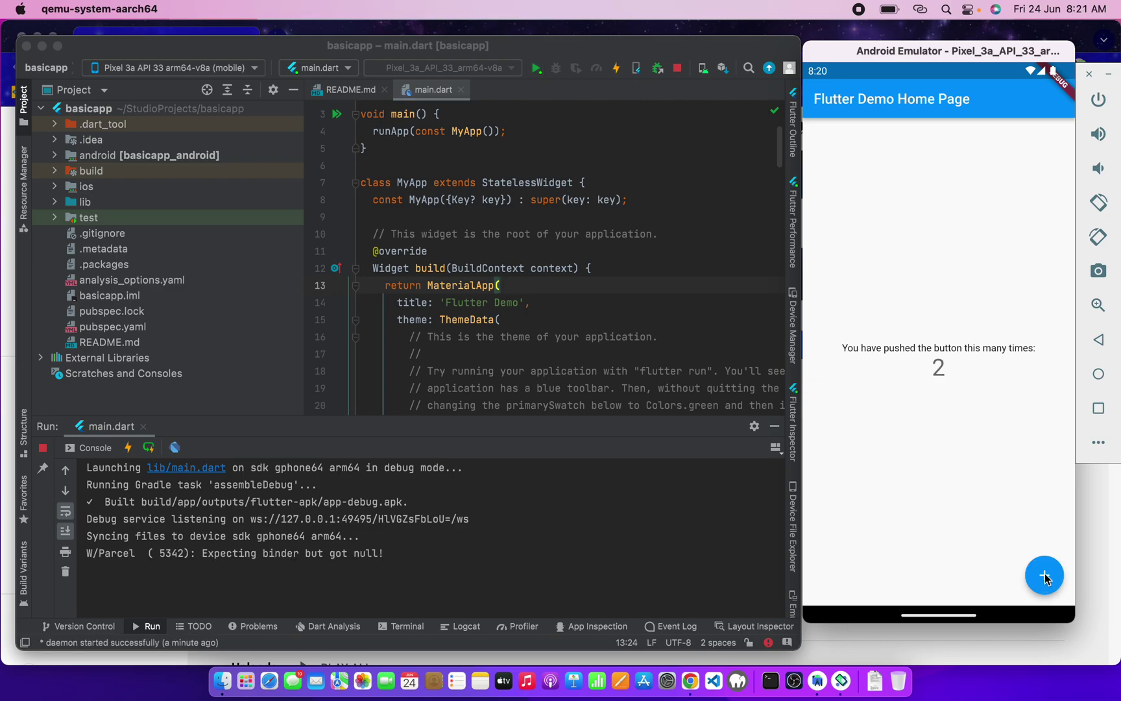
{"action": "left_click", "coordinate": [1044, 577]}
{"action": "left_click", "coordinate": [1044, 578]}
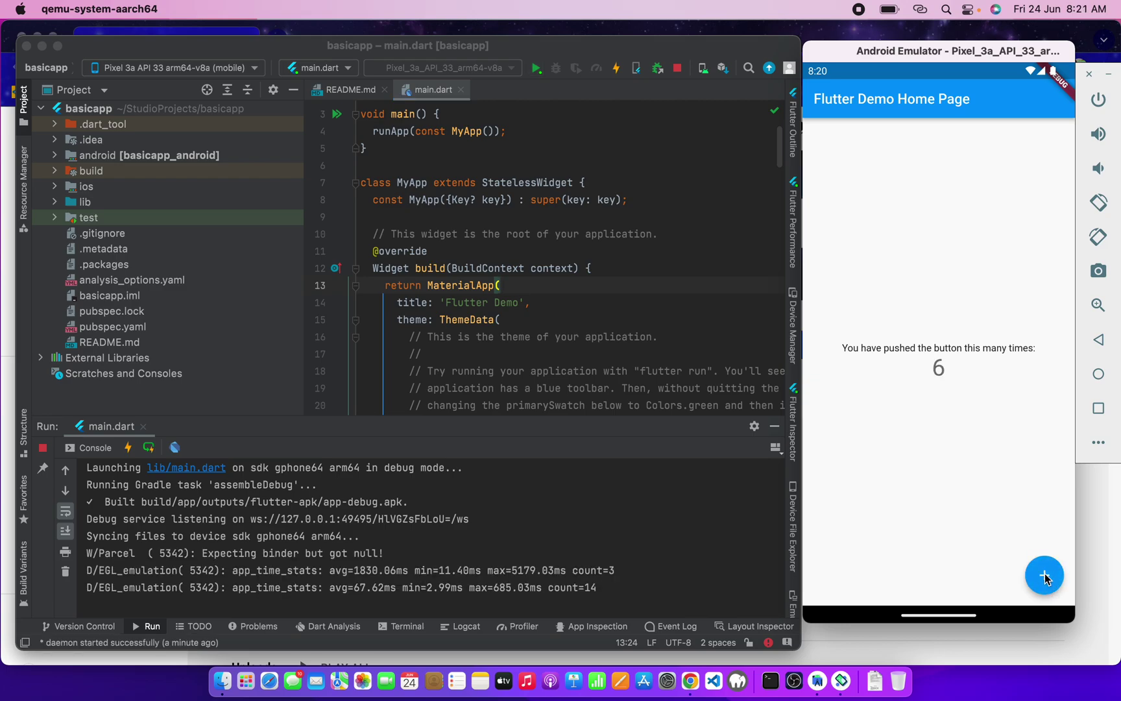